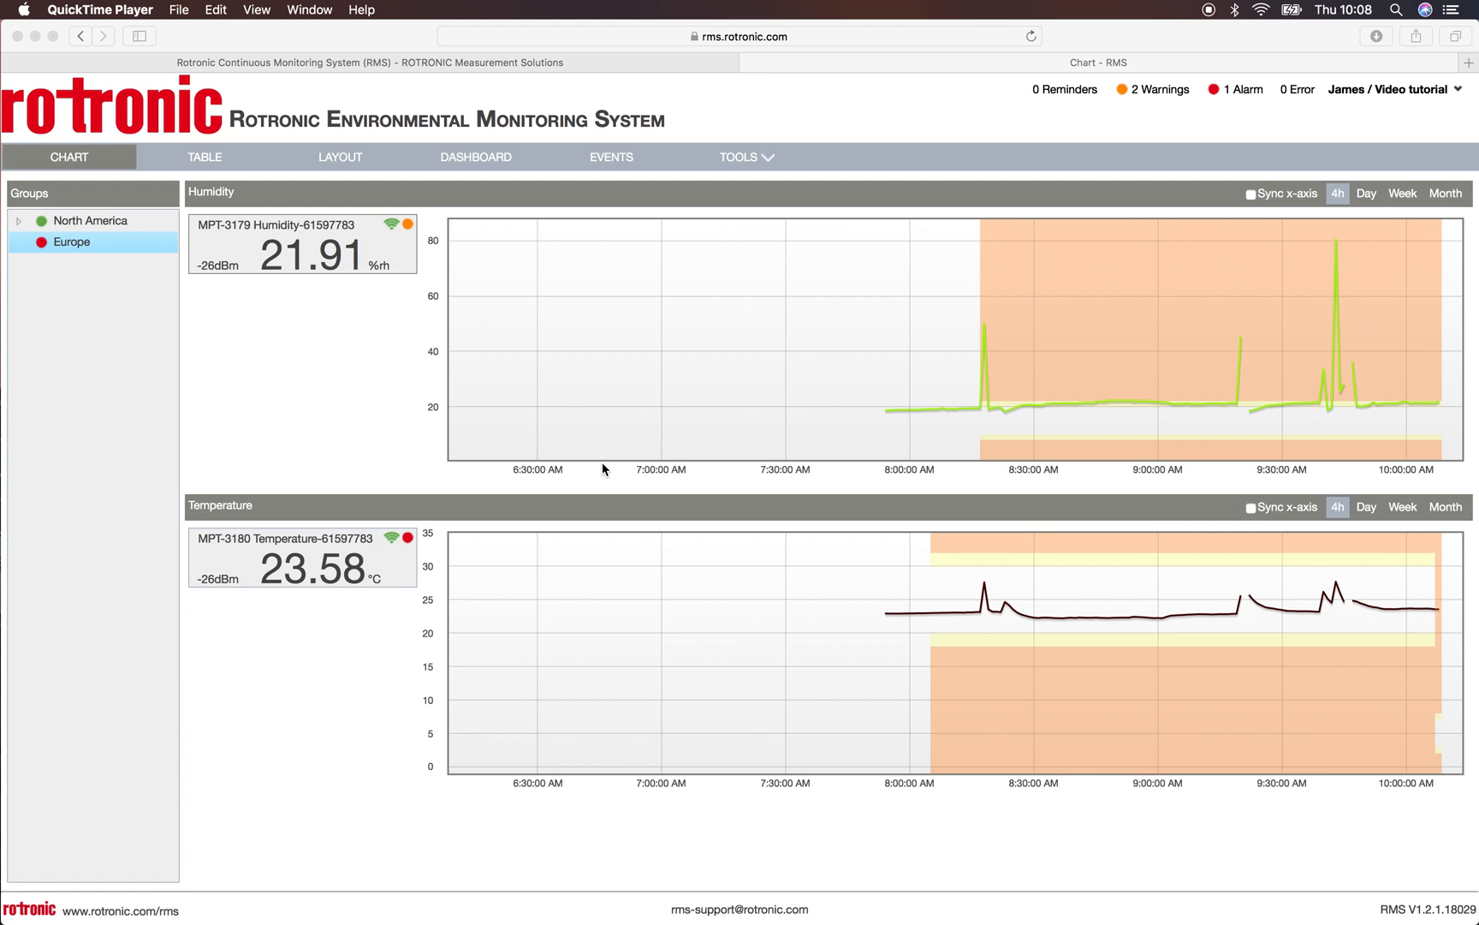
Step: Reach the empty Actions setup page via Tools > Setup and start a new action
{"action": "left_click", "coordinate": [752, 159]}
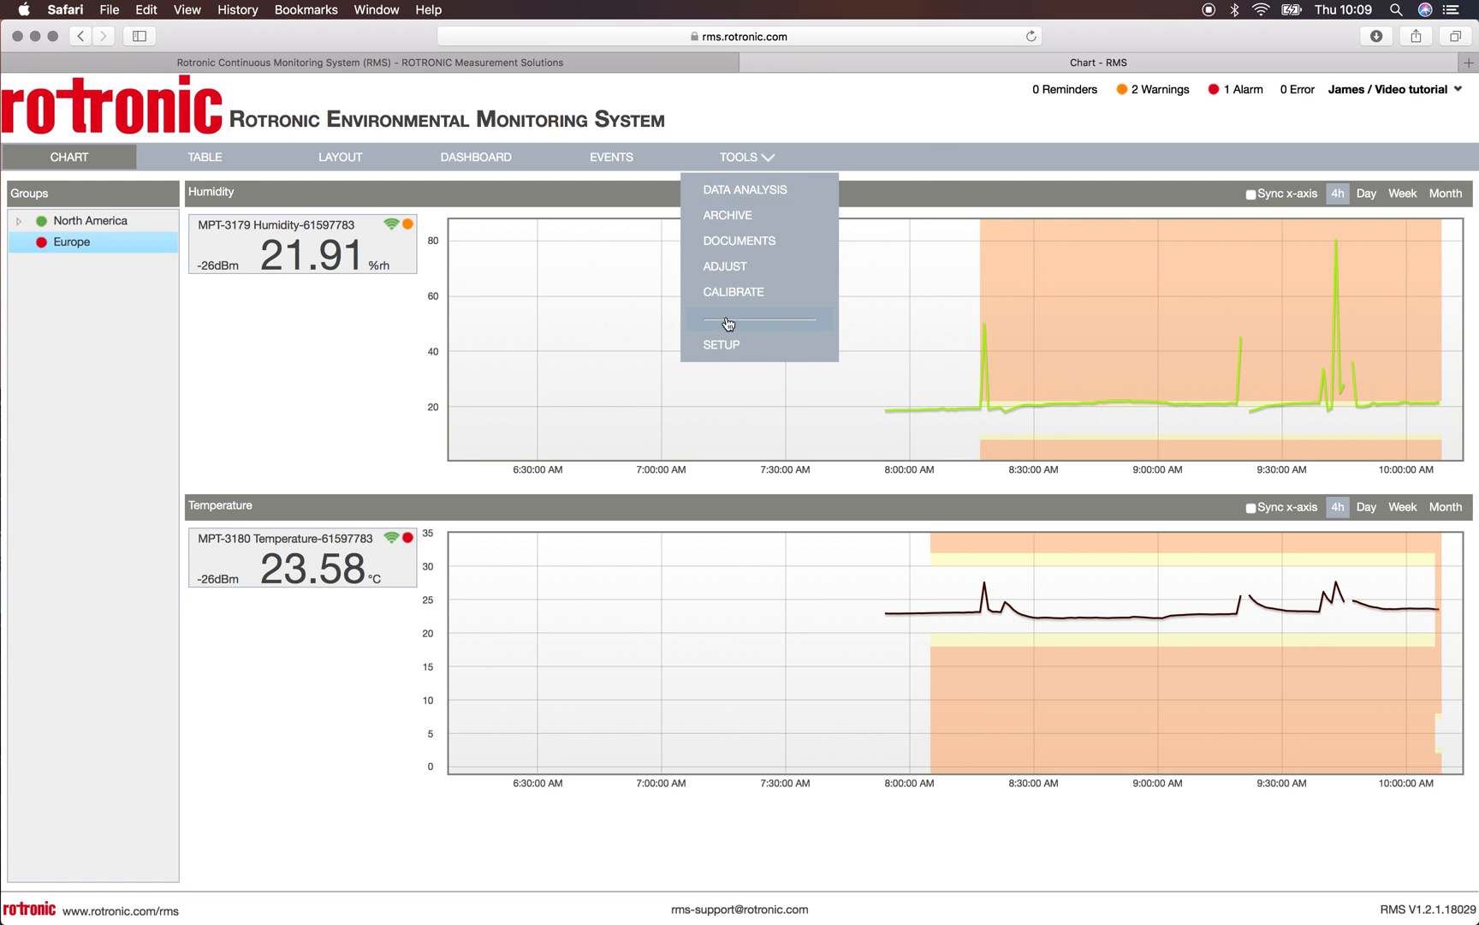
{"action": "left_click", "coordinate": [737, 345]}
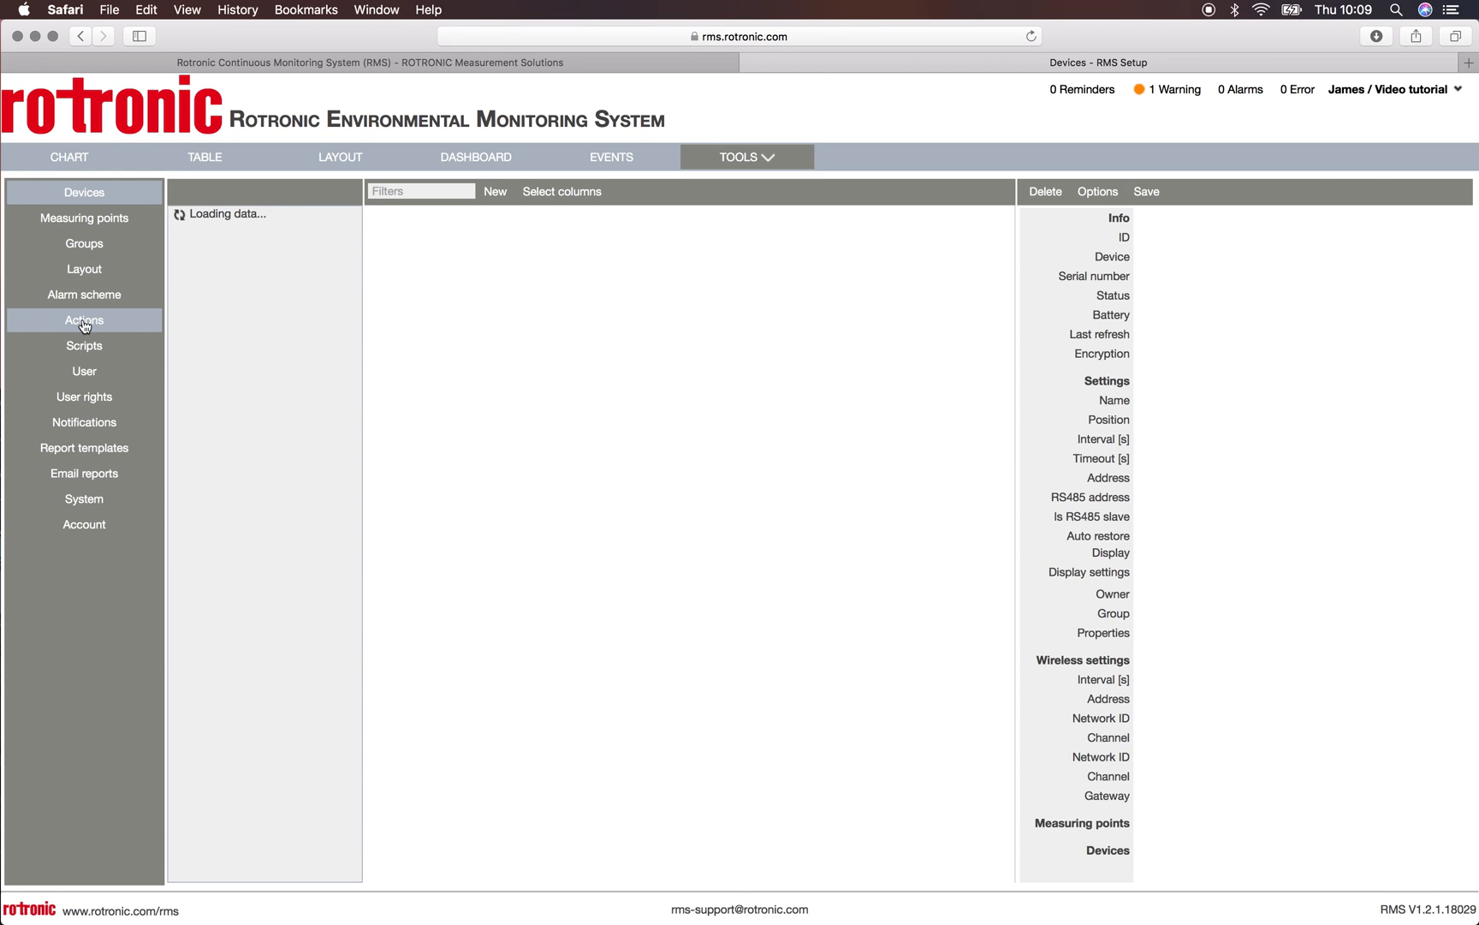
{"action": "left_click", "coordinate": [82, 318]}
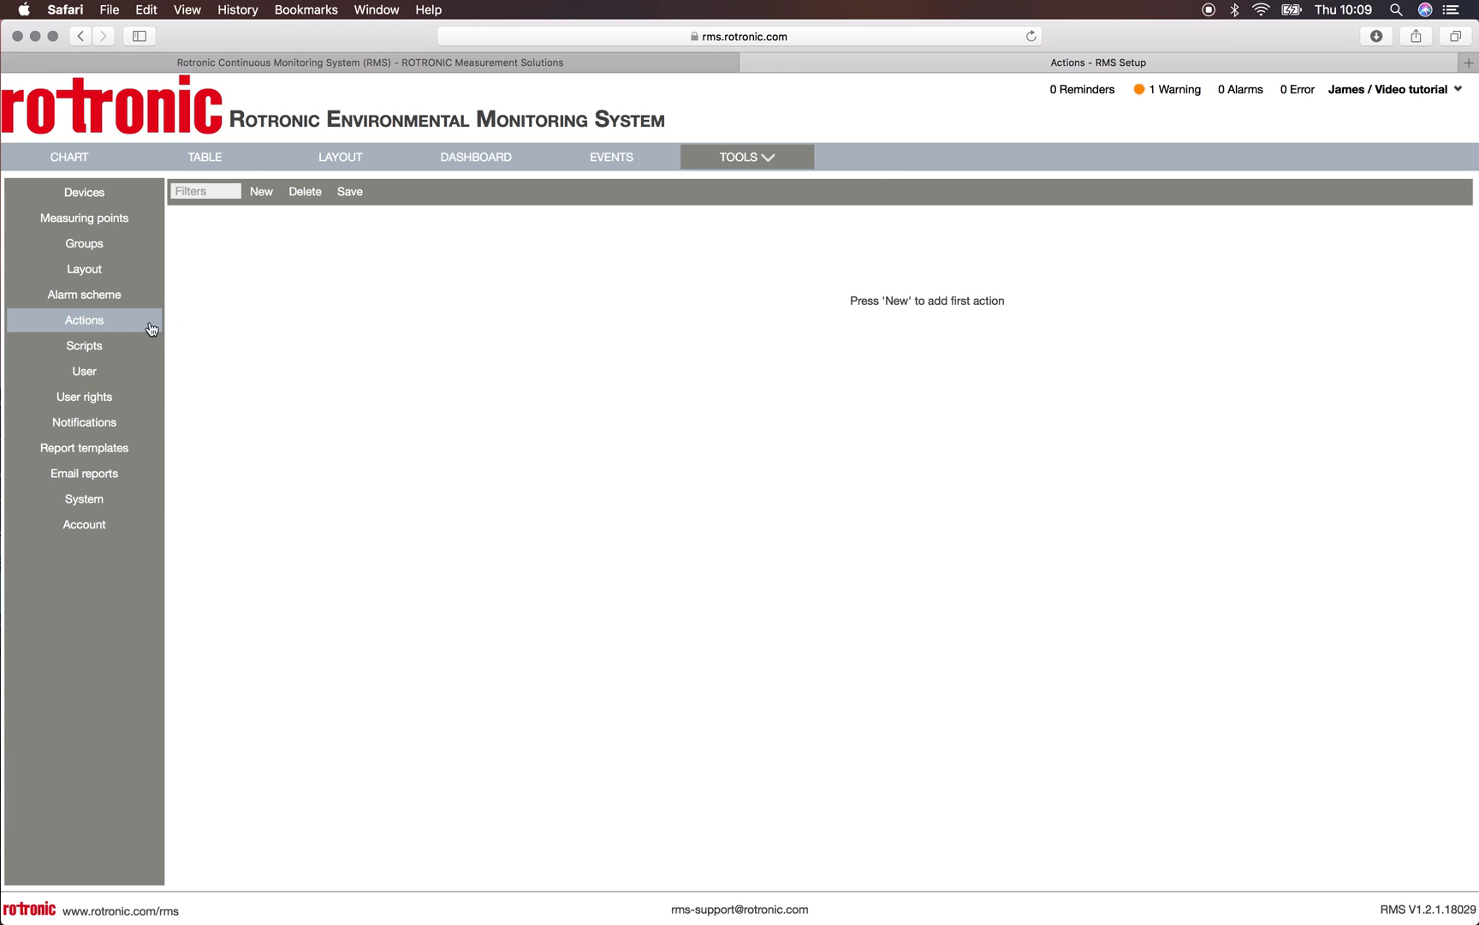
{"action": "left_click", "coordinate": [261, 193]}
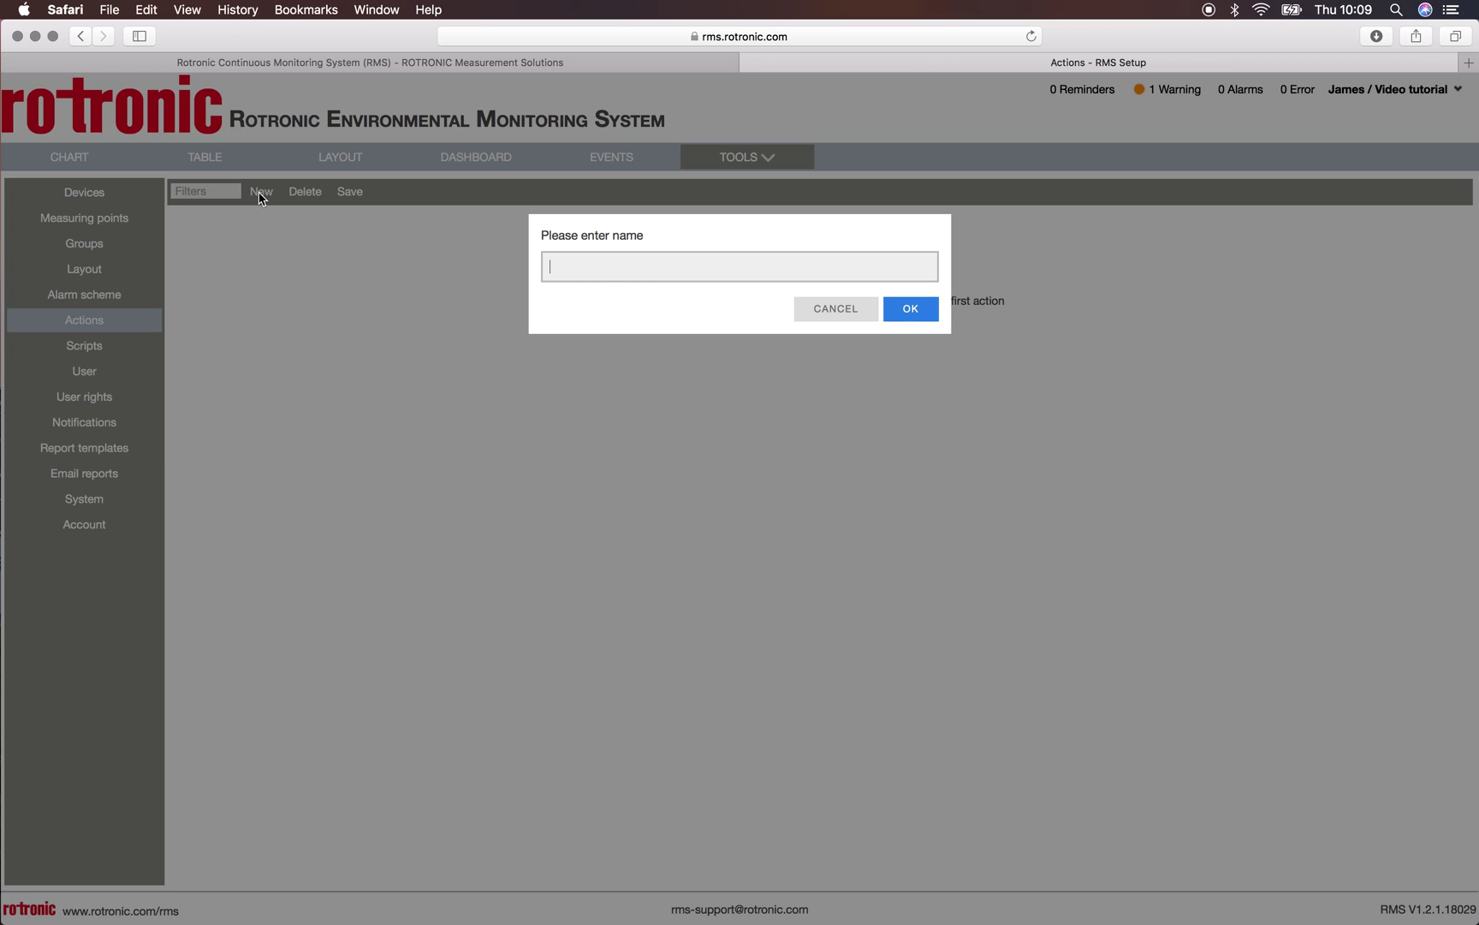
{"action": "type", "text": "Video "}
{"action": "type", "text": "tutori"}
{"action": "type", "text": "al action"}
Step: Confirm the name 'Video tutorial action' so the new action's form appears
{"action": "left_click", "coordinate": [913, 308]}
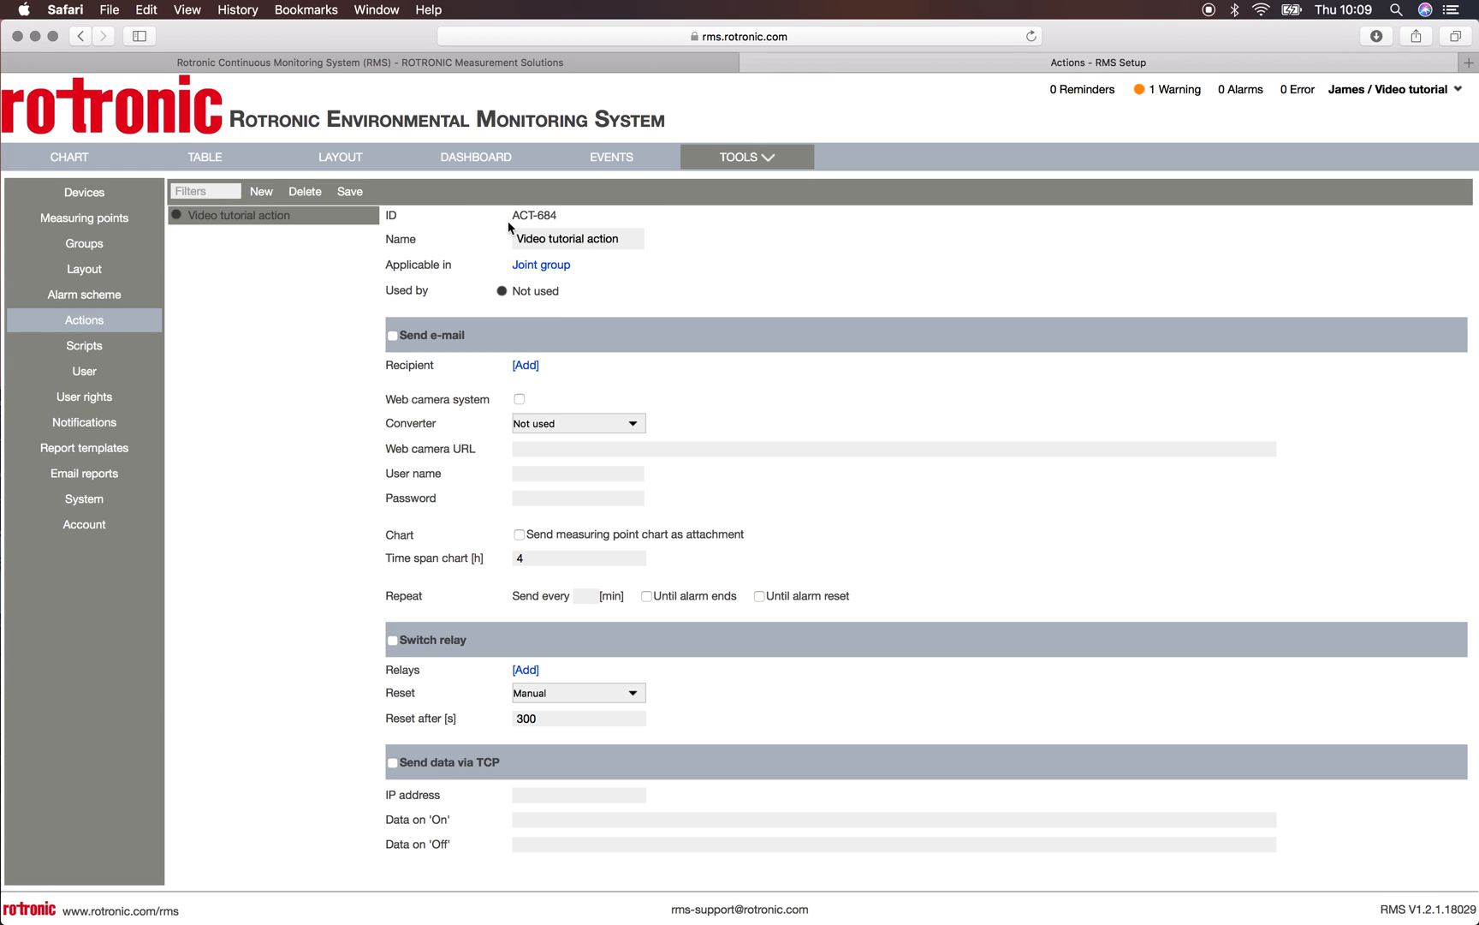
Step: Keep the action applicable in Joint group and switch on e-mail sending
{"action": "left_click", "coordinate": [612, 239]}
{"action": "left_click", "coordinate": [422, 285]}
{"action": "left_click", "coordinate": [539, 267]}
{"action": "left_click", "coordinate": [558, 283]}
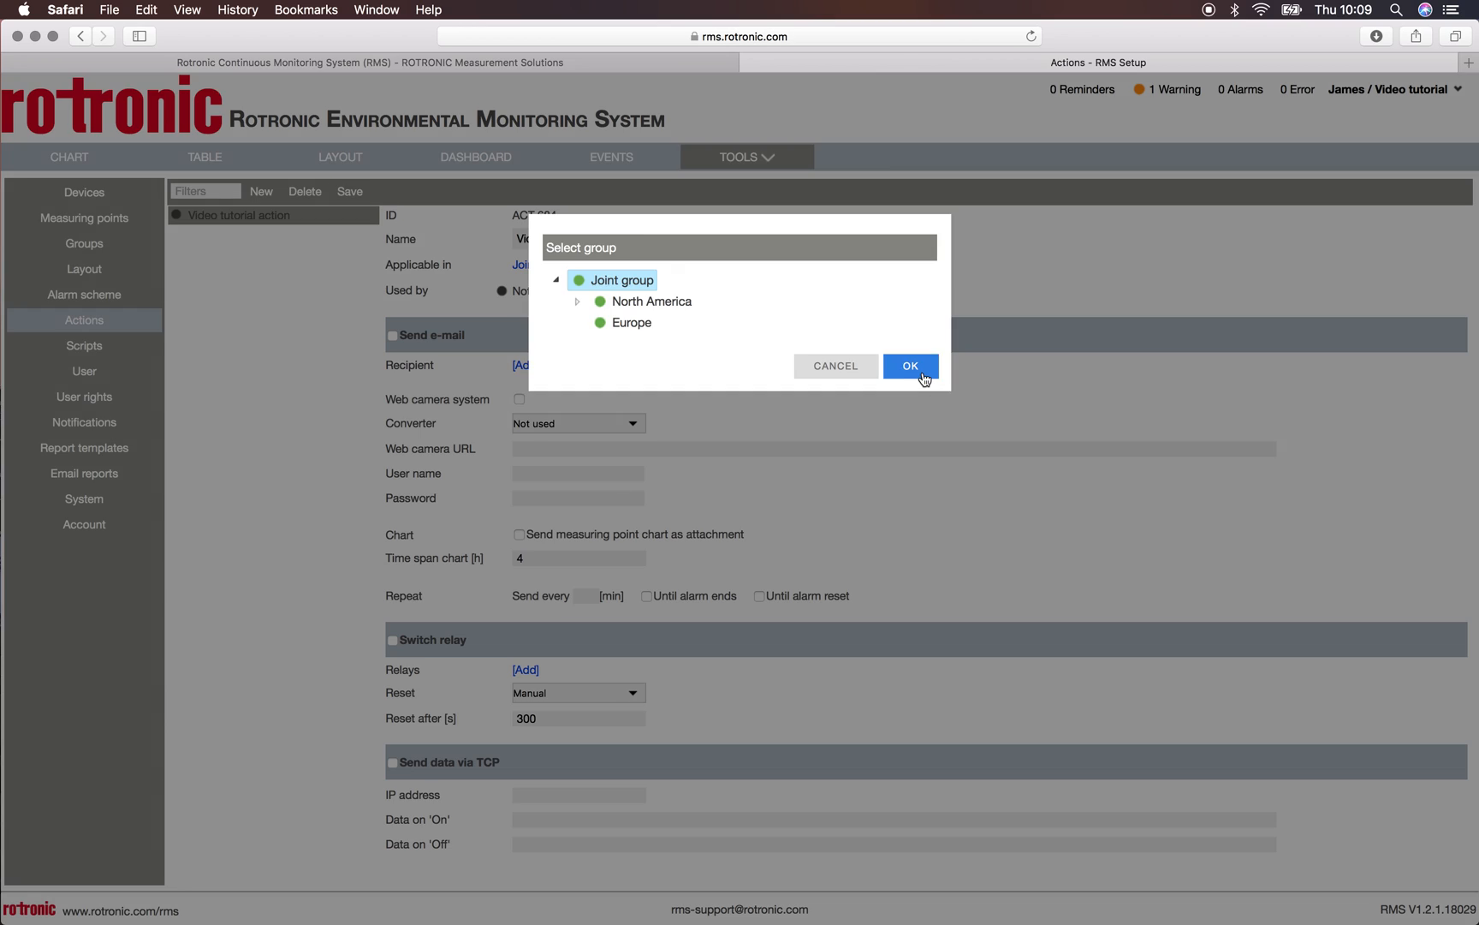
{"action": "left_click", "coordinate": [911, 365]}
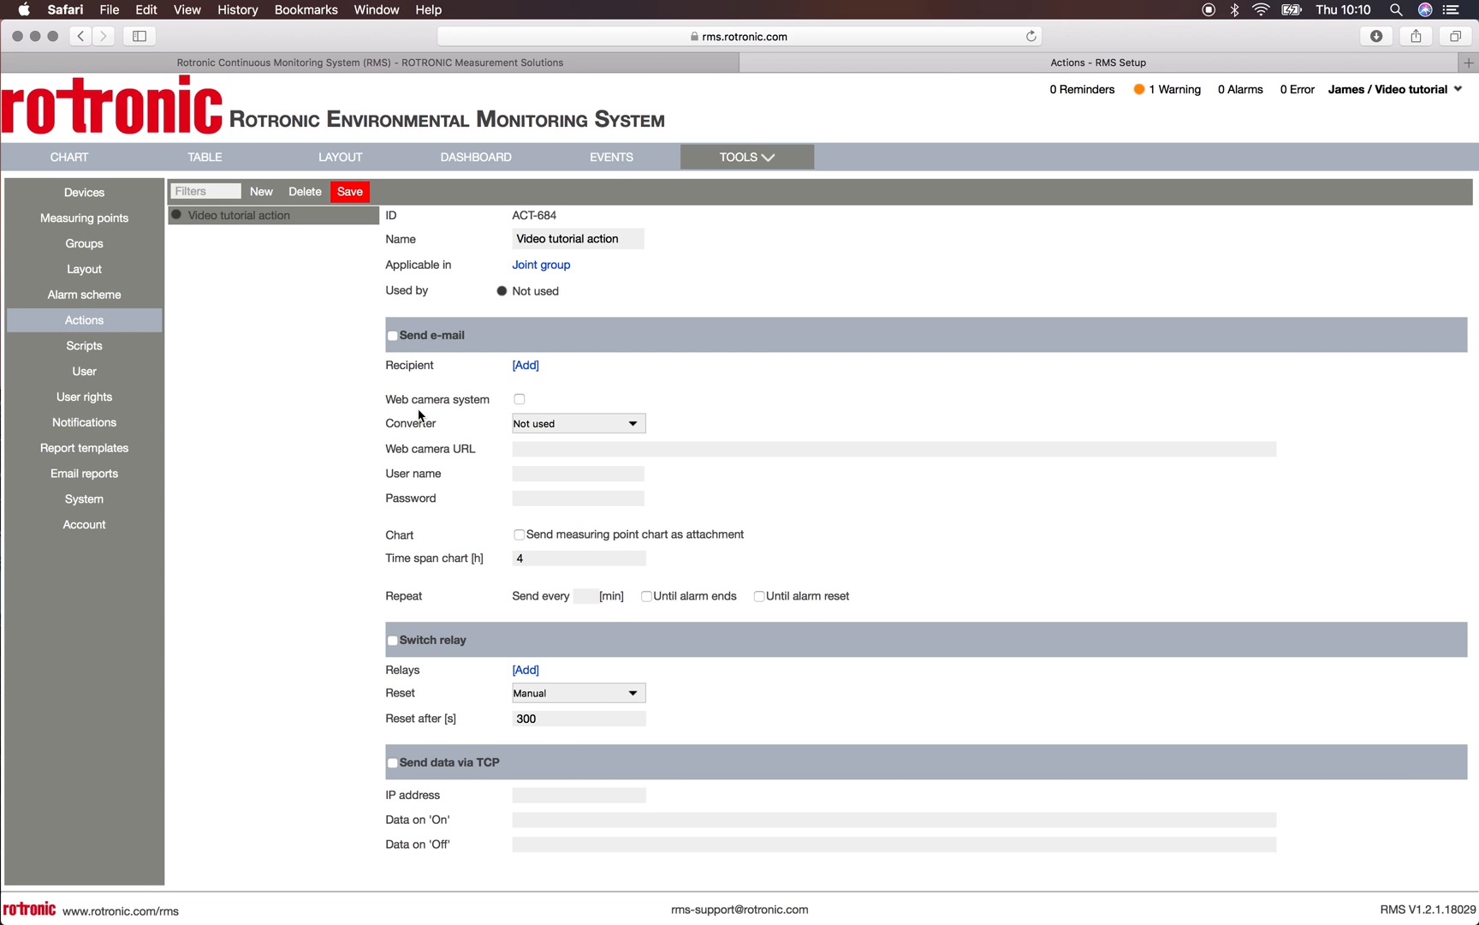
{"action": "left_click", "coordinate": [395, 335]}
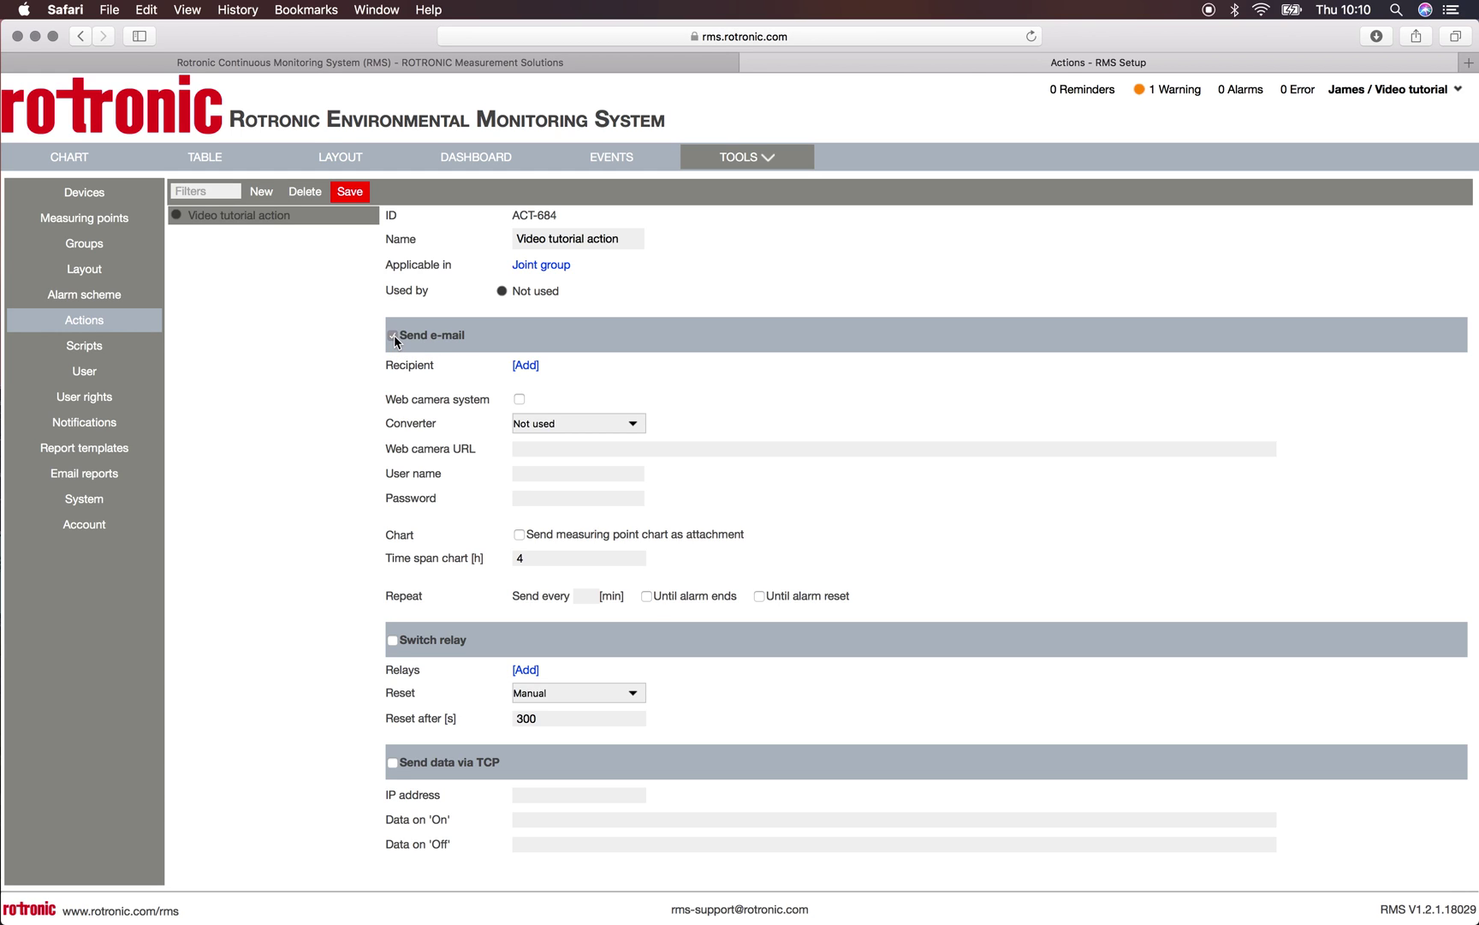
{"action": "left_click", "coordinate": [526, 364]}
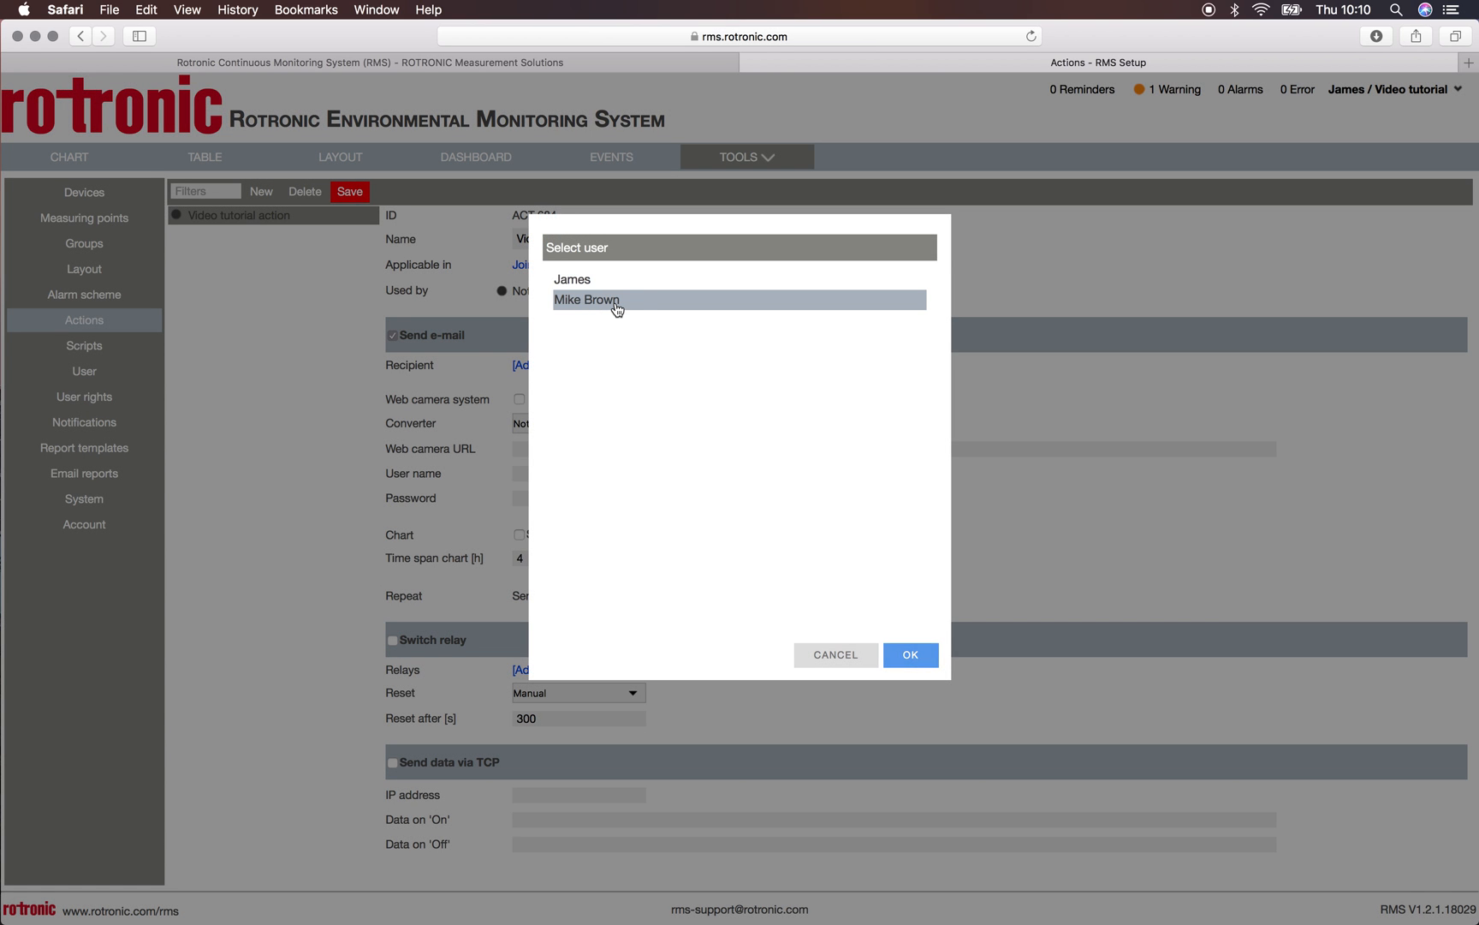
{"action": "left_click", "coordinate": [587, 301]}
{"action": "left_click", "coordinate": [902, 663]}
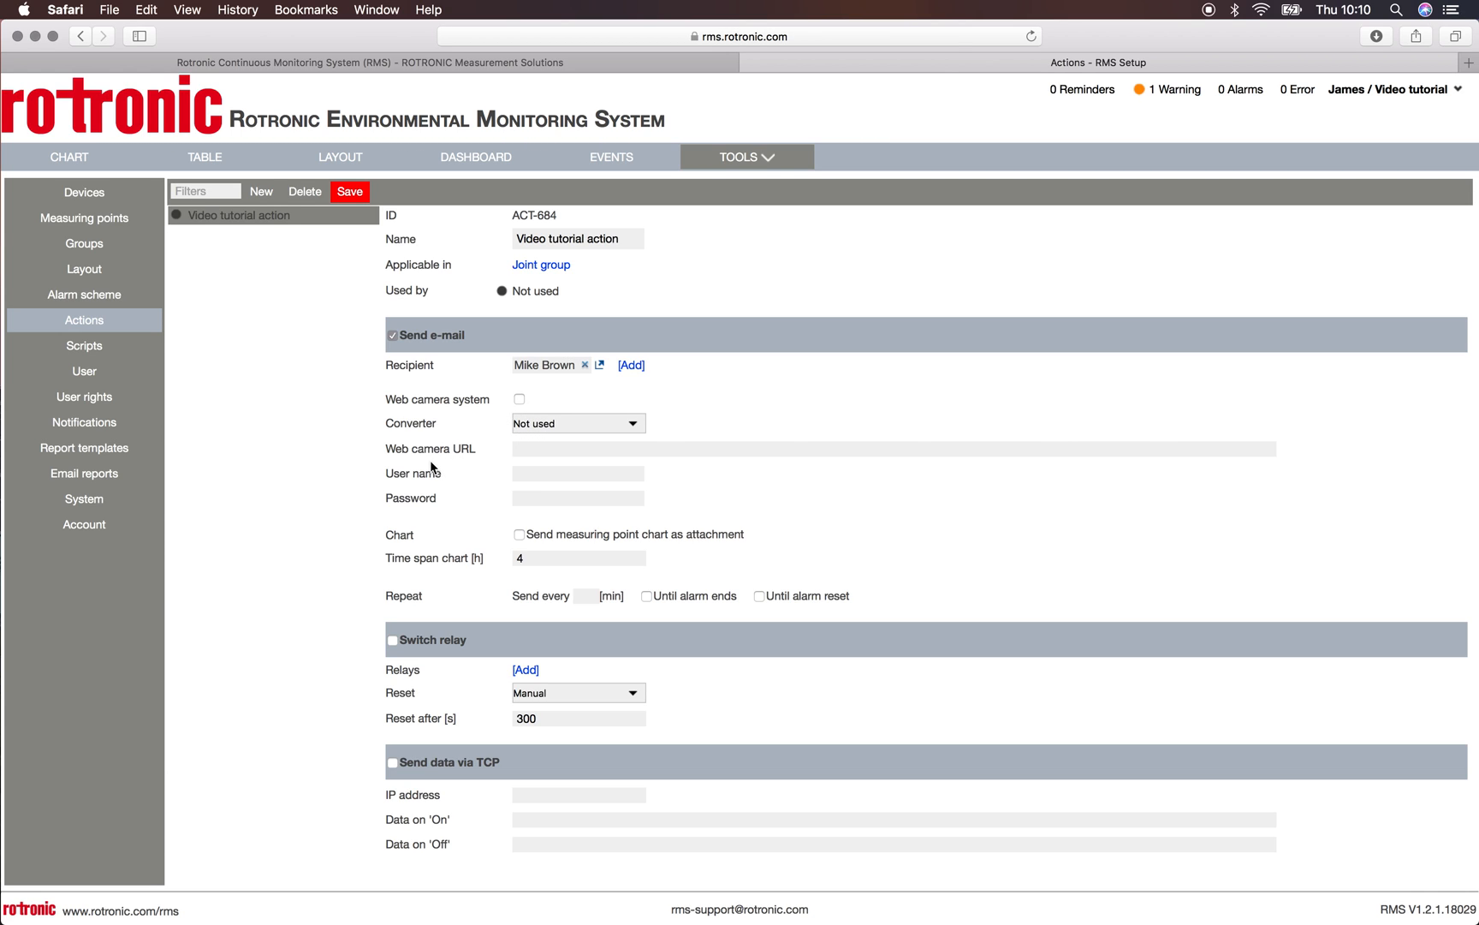
{"action": "left_click", "coordinate": [547, 451]}
{"action": "left_click", "coordinate": [623, 238]}
Step: Rename the action to 'Video tutorial action Email' and save it
{"action": "left_click", "coordinate": [612, 239]}
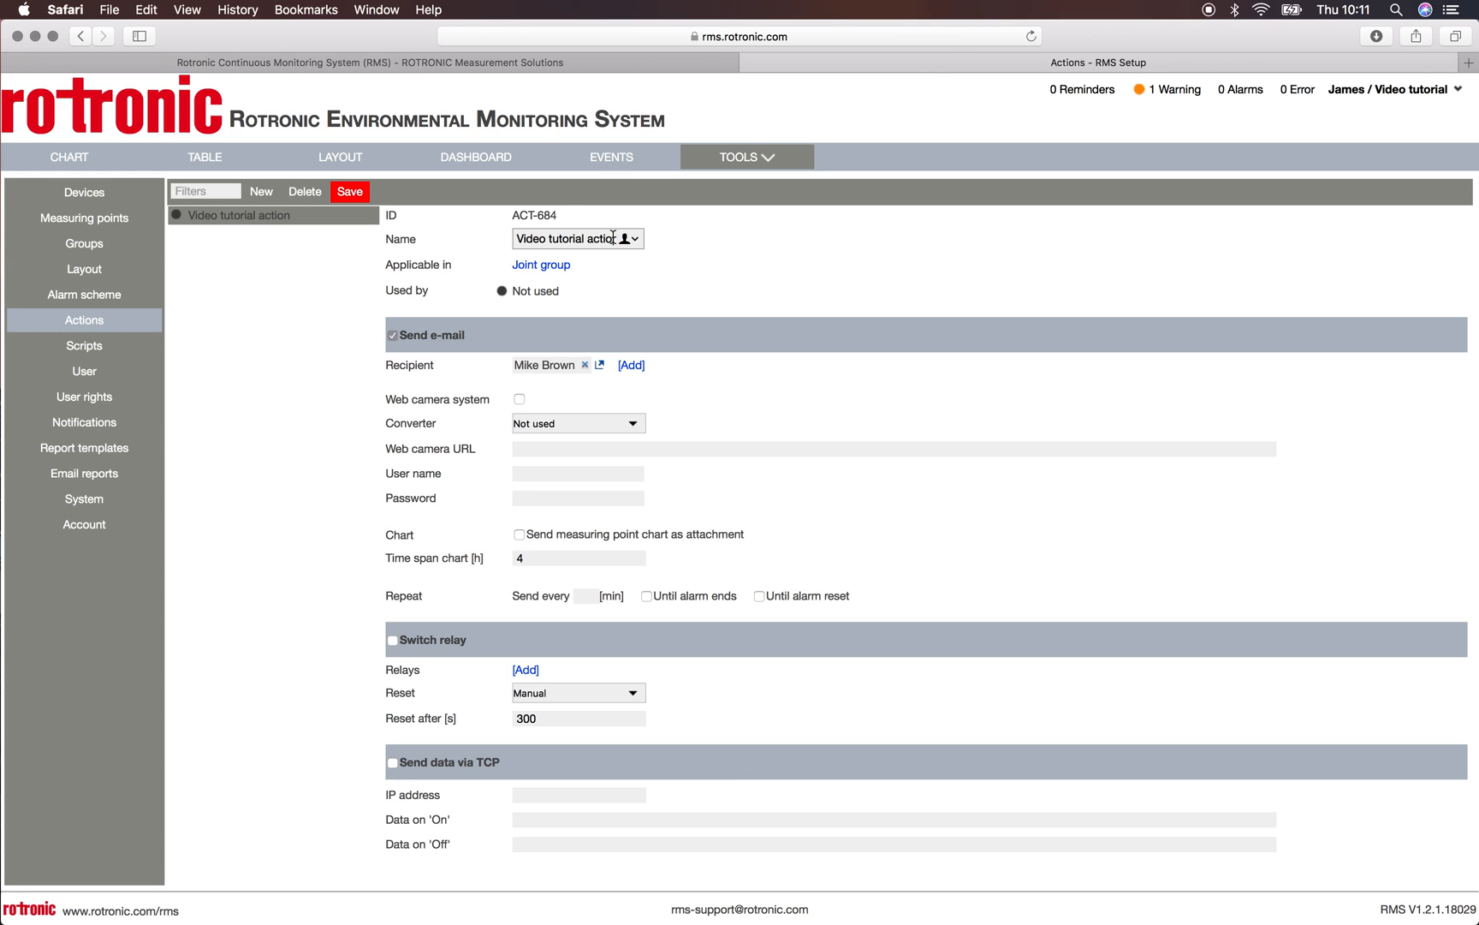
{"action": "type", "text": "Email"}
{"action": "left_click", "coordinate": [351, 192]}
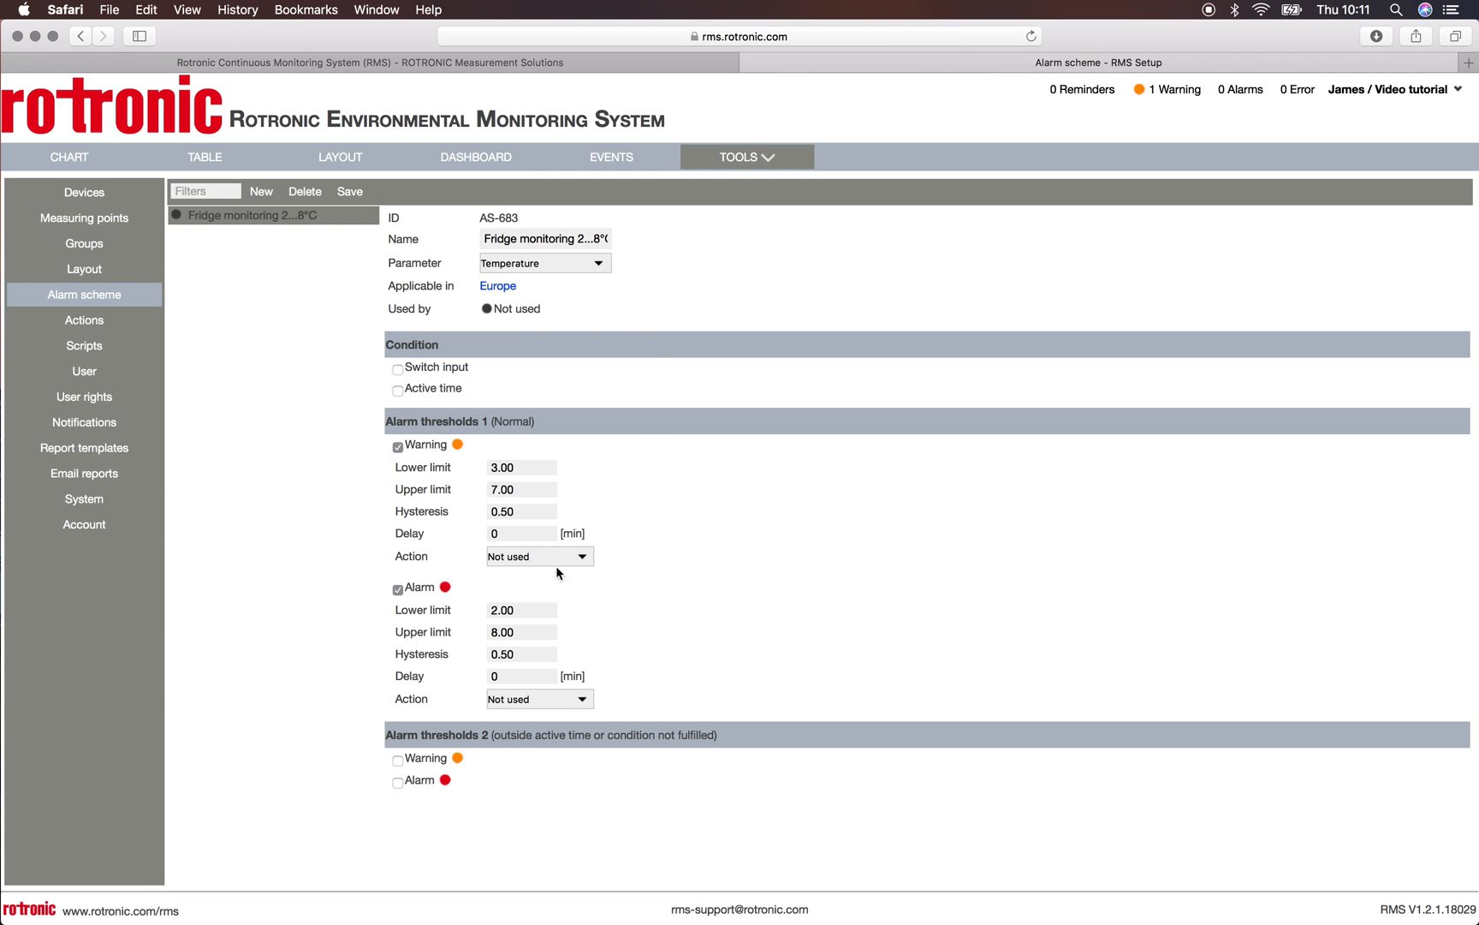
Step: Assign Video tutorial action Email to the warning and alarm thresholds and save the scheme
{"action": "left_click", "coordinate": [584, 557]}
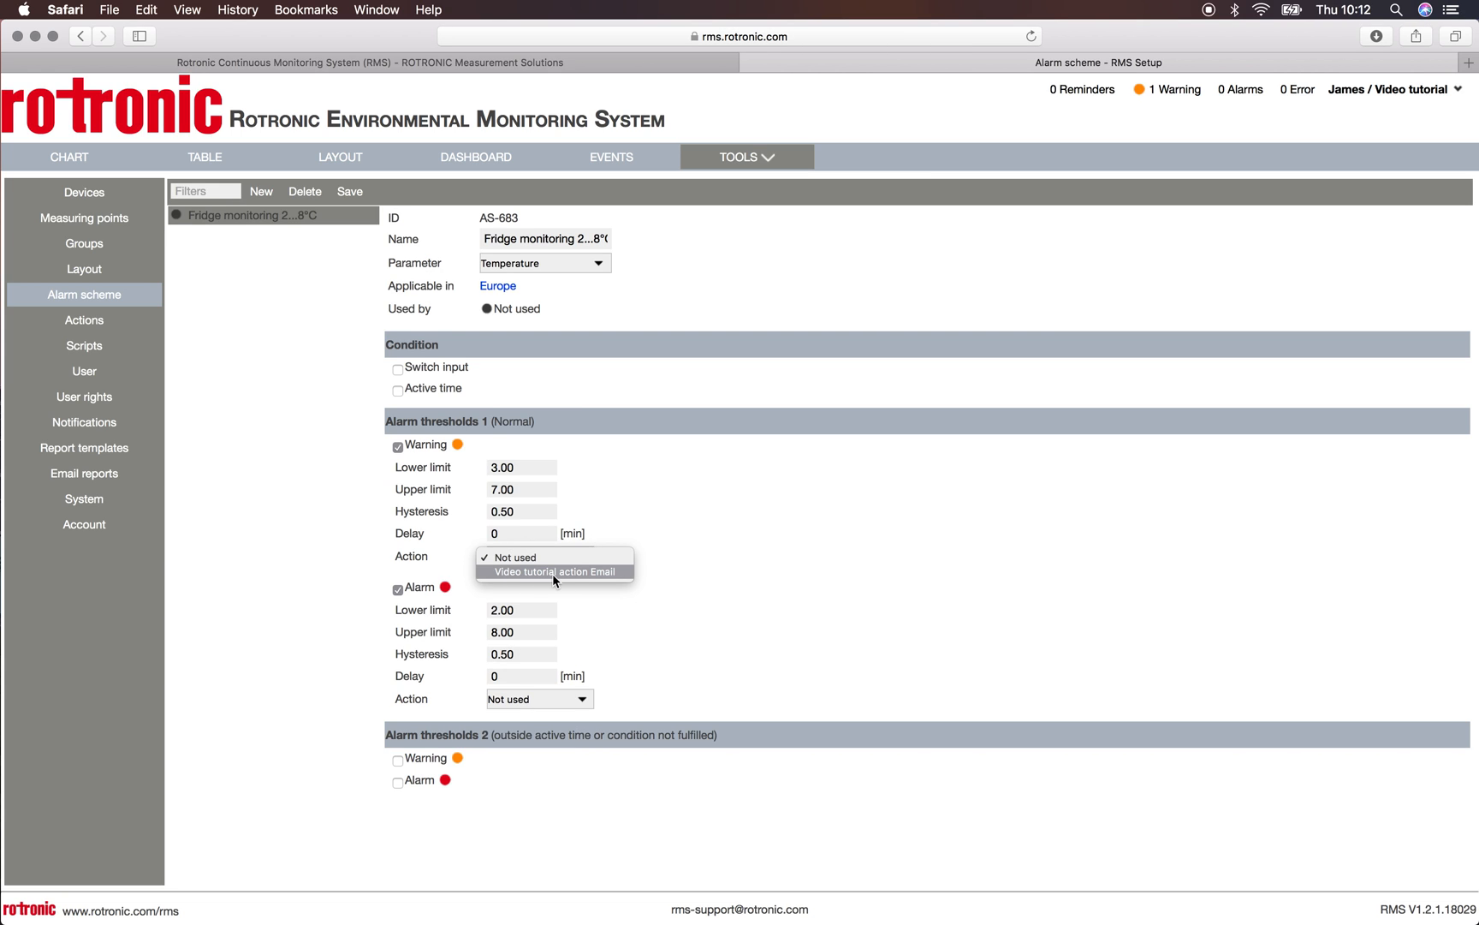
{"action": "left_click", "coordinate": [553, 572]}
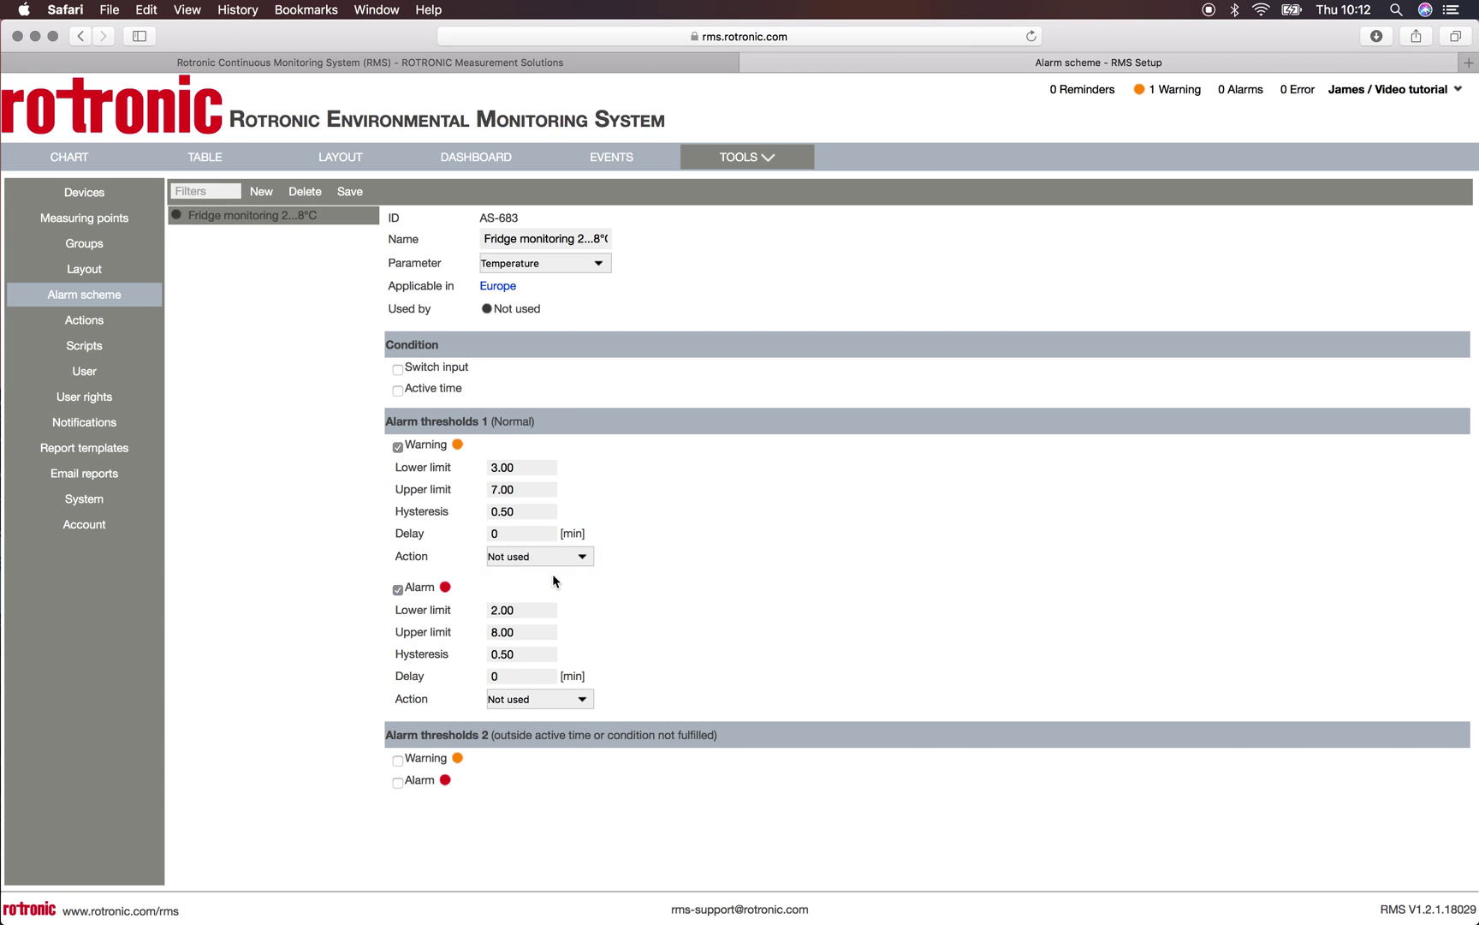
{"action": "left_click", "coordinate": [580, 702]}
{"action": "left_click", "coordinate": [553, 717]}
{"action": "left_click", "coordinate": [349, 192]}
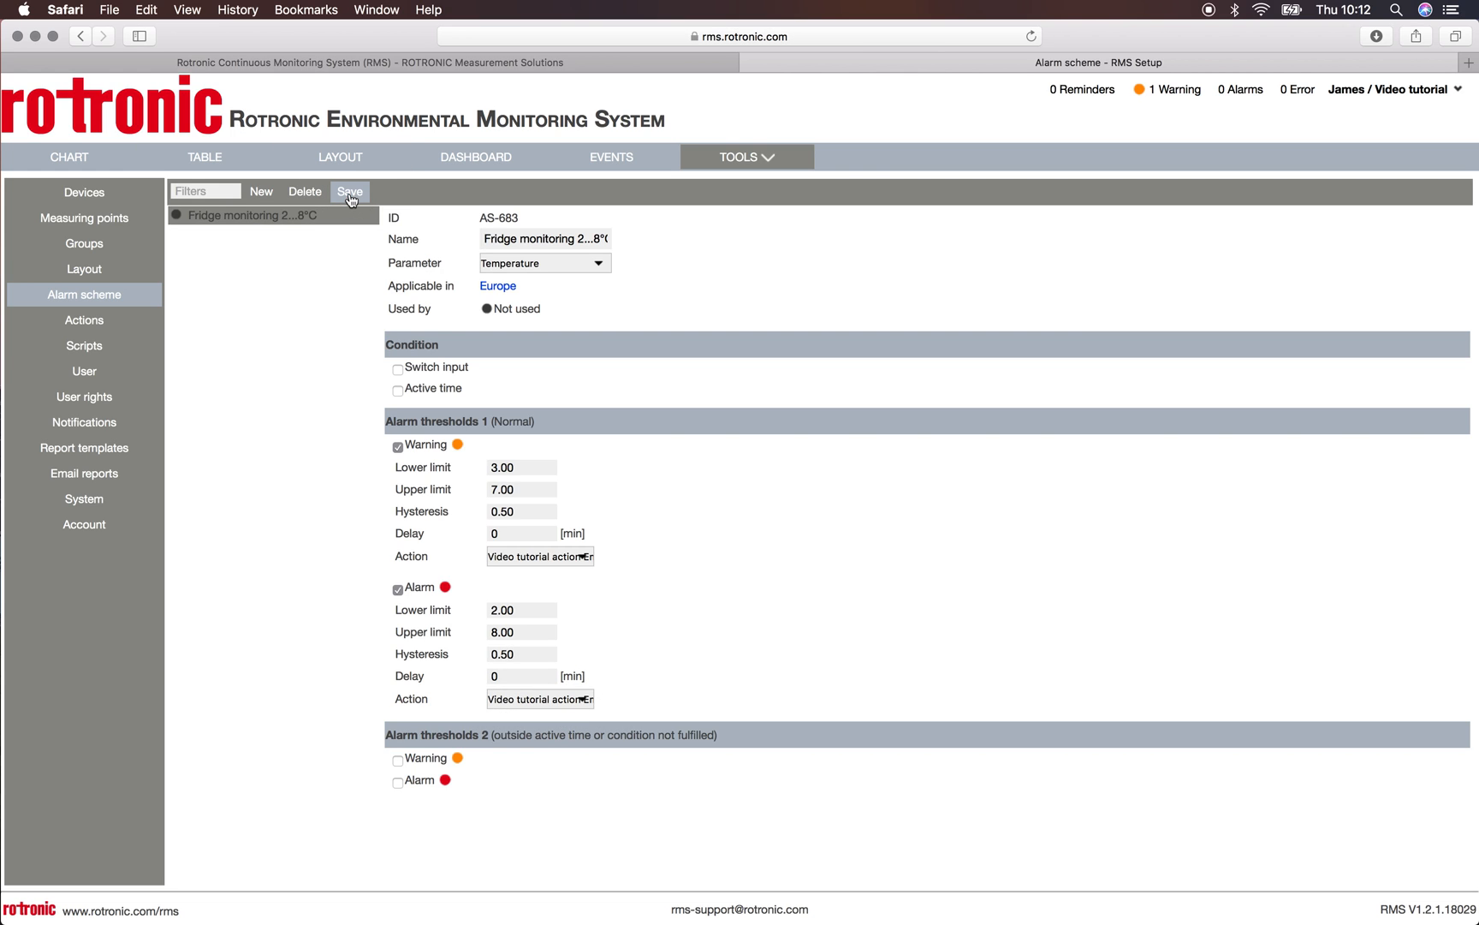